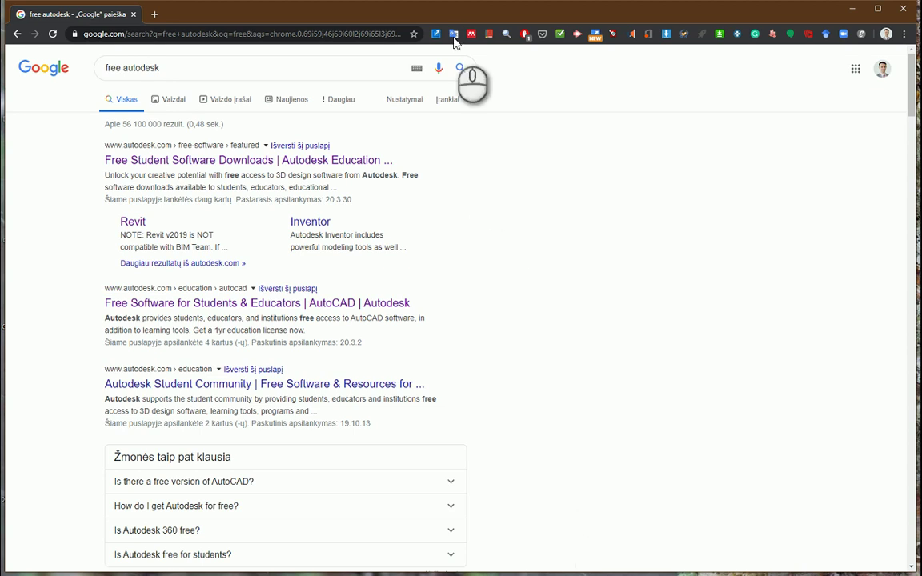
Return to the 'free autodesk' Google search query and dismiss the suggestion list
left_click(191, 63)
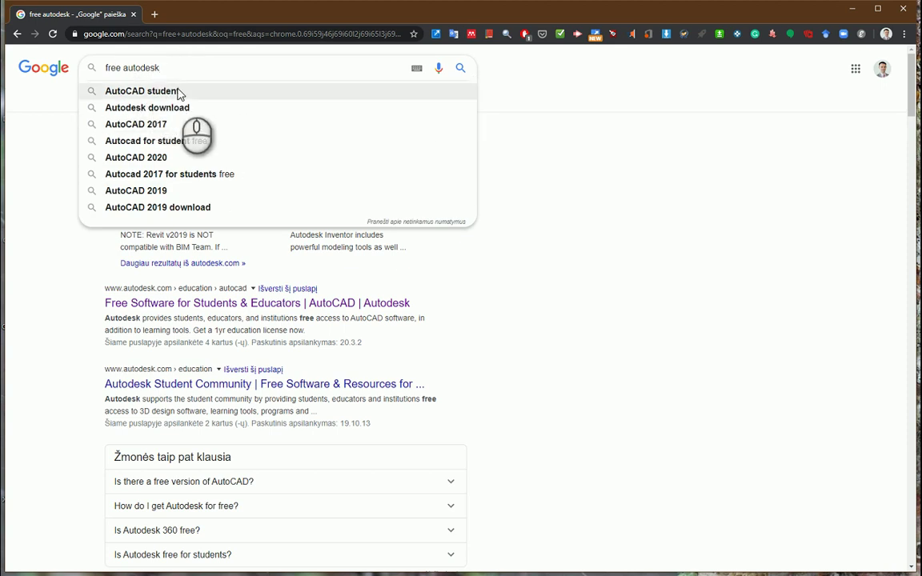
left_click(49, 210)
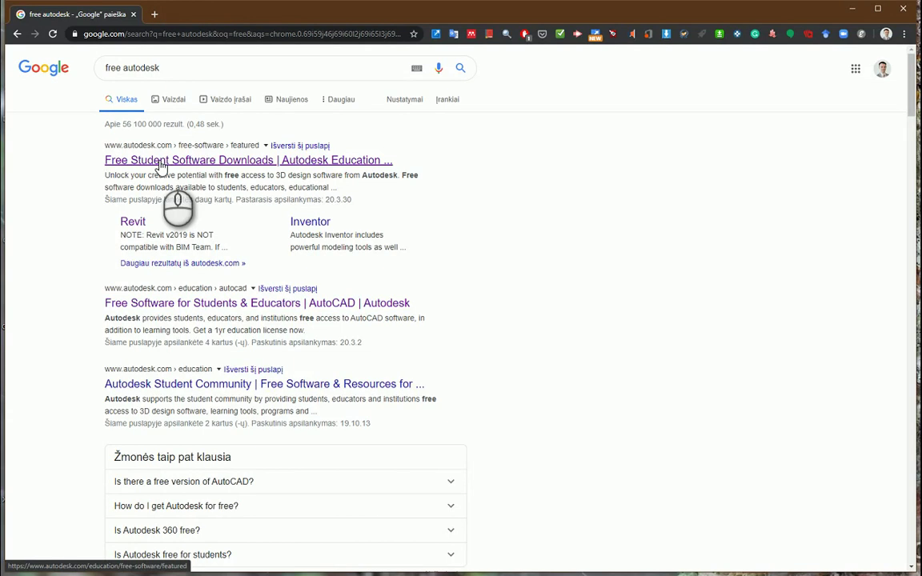
Open the Free Student Software Downloads result, browse the featured products, and choose AutoCAD
left_click(125, 159)
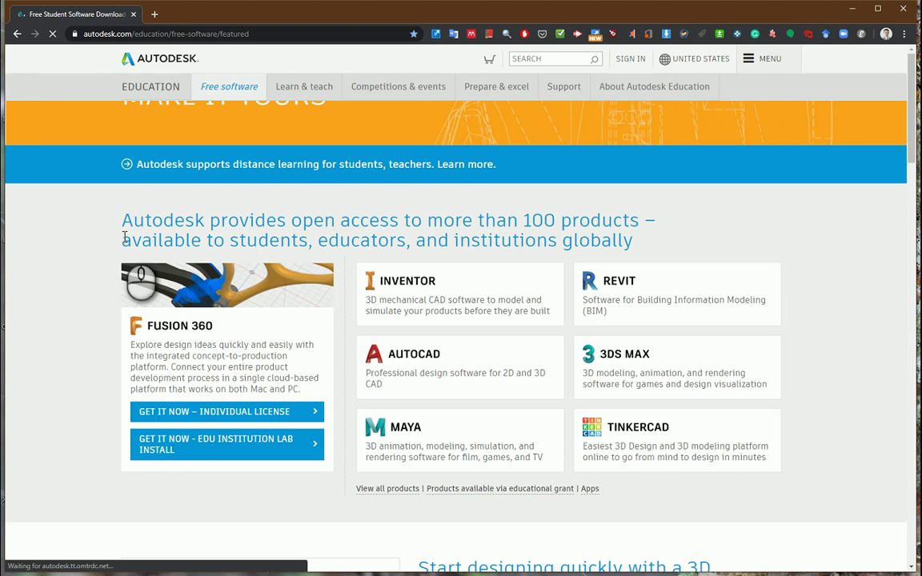
scroll(247, 176, "up", 1)
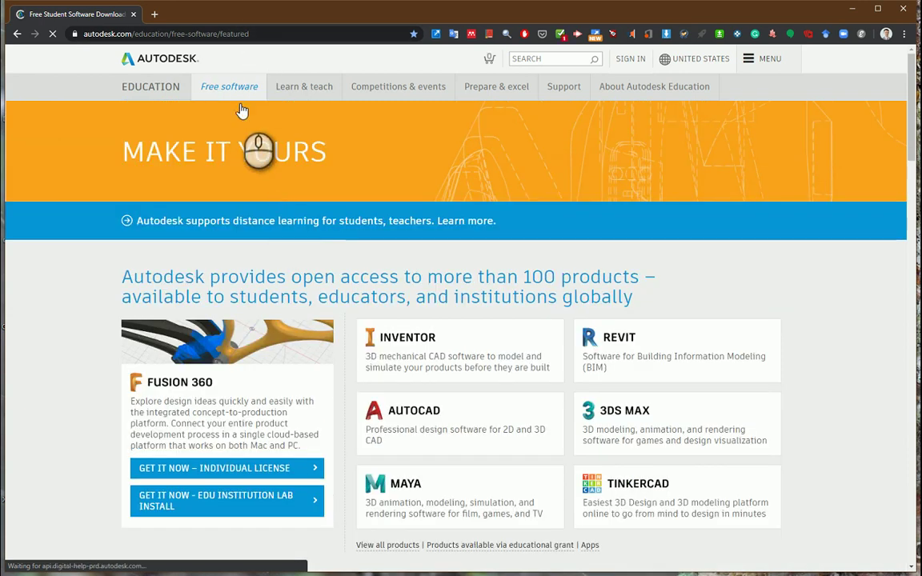
scroll(356, 288, "down", 10)
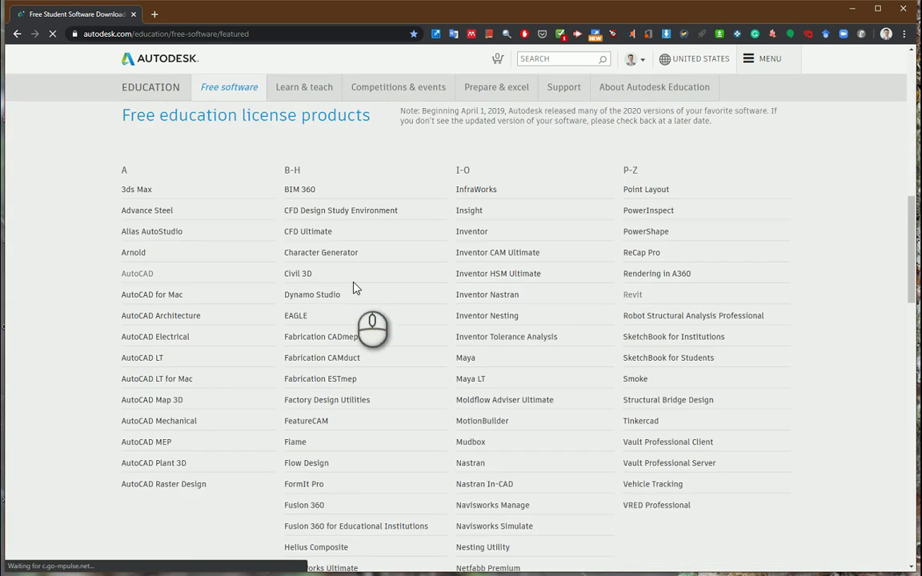
scroll(356, 288, "down", 3)
scroll(516, 329, "up", 7)
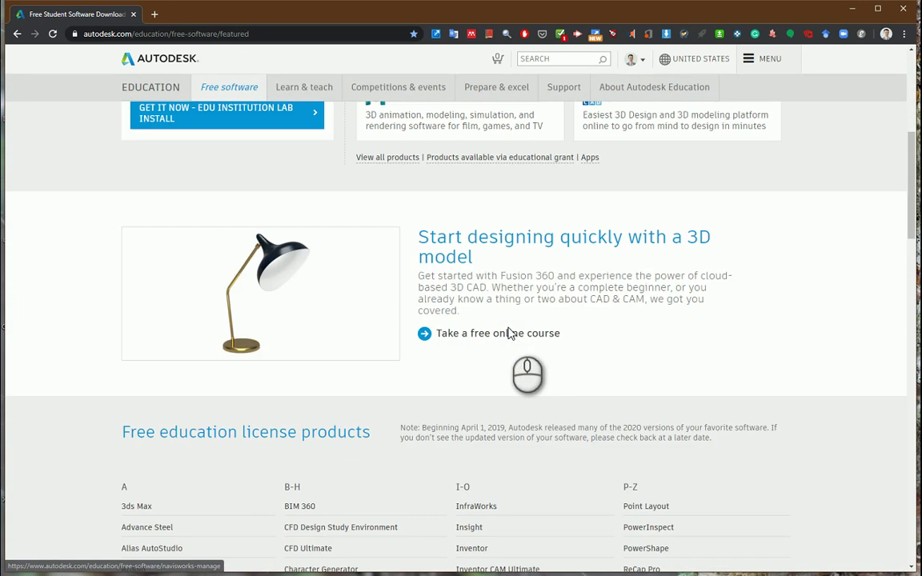
scroll(508, 334, "up", 6)
scroll(504, 336, "down", 1)
scroll(503, 338, "up", 1)
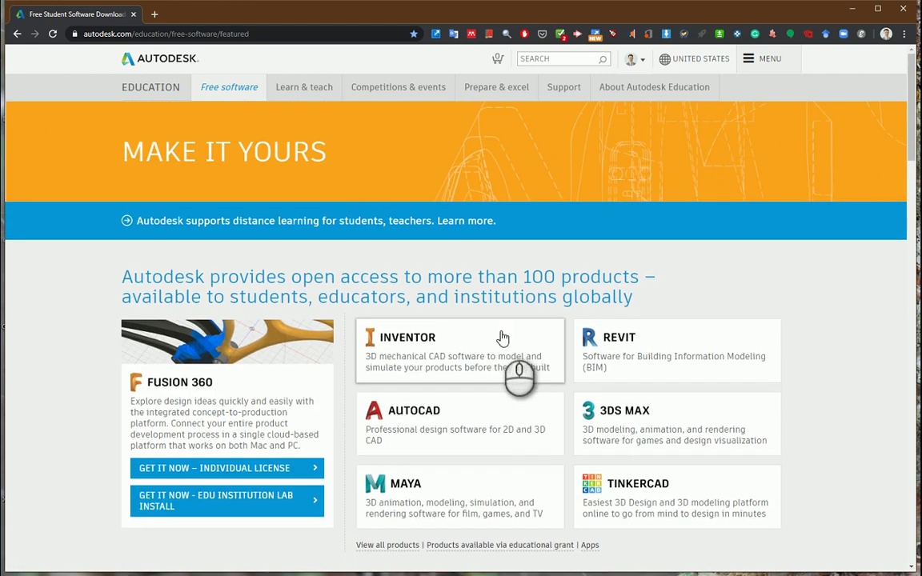
left_click(468, 440)
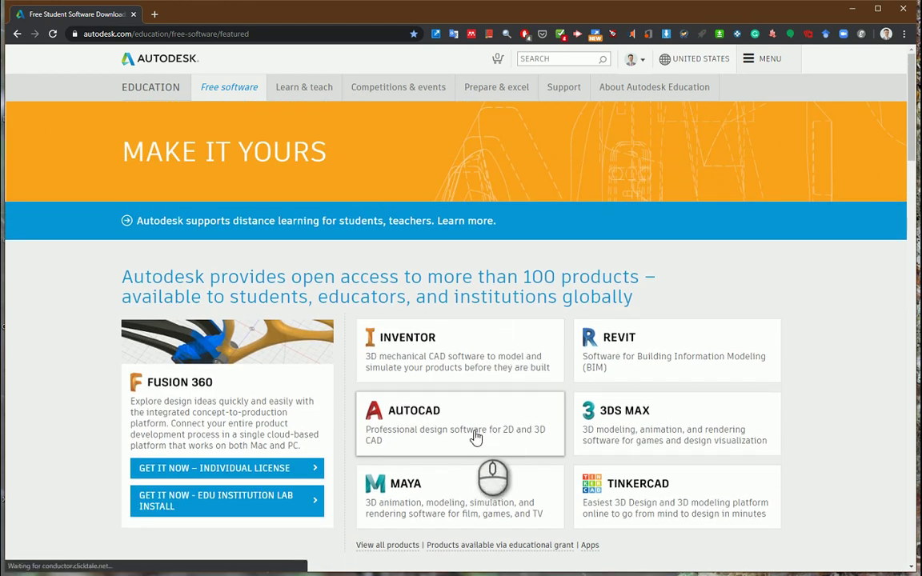
Open the AutoCAD free software page and look over its contents
left_click(428, 429)
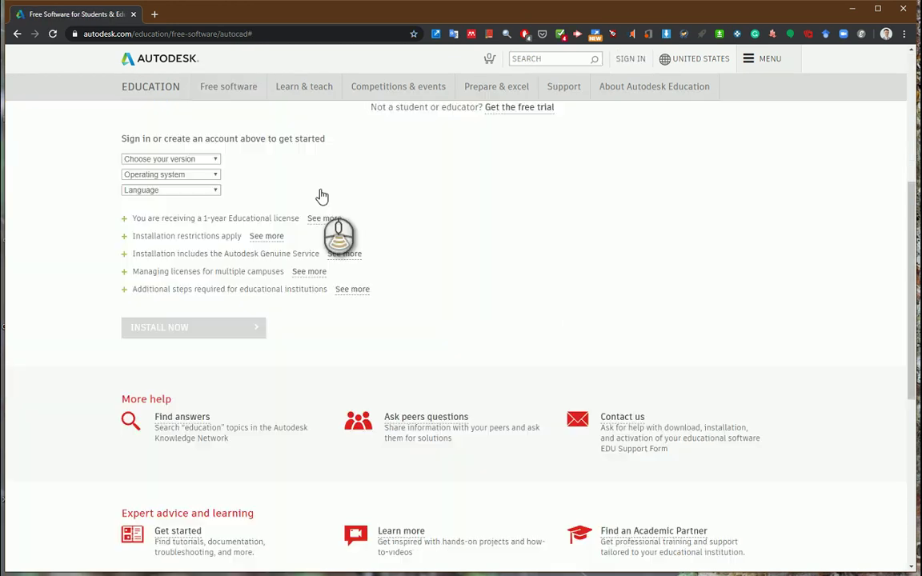
scroll(334, 209, "down", 3)
scroll(334, 209, "up", 6)
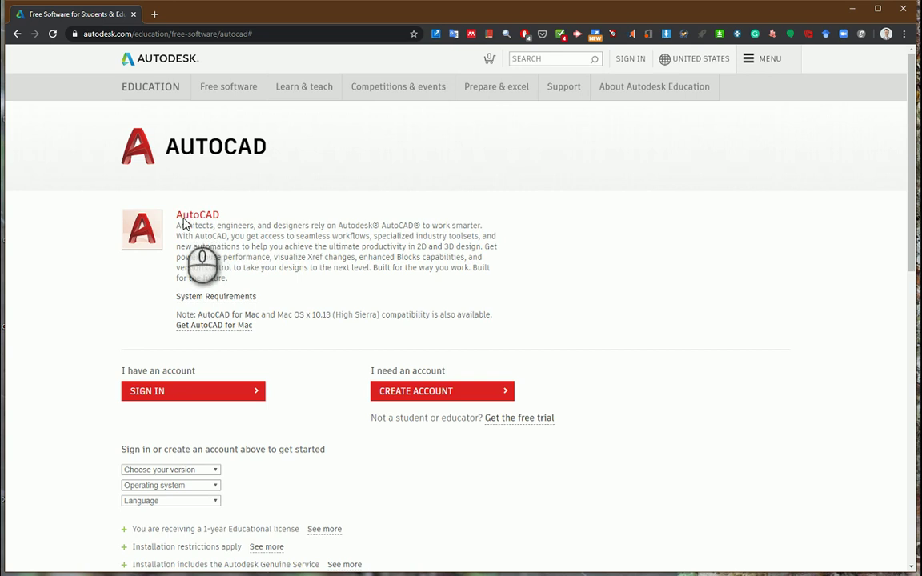
Read through the 'System requirements for AutoCAD' knowledge article
left_click(234, 299)
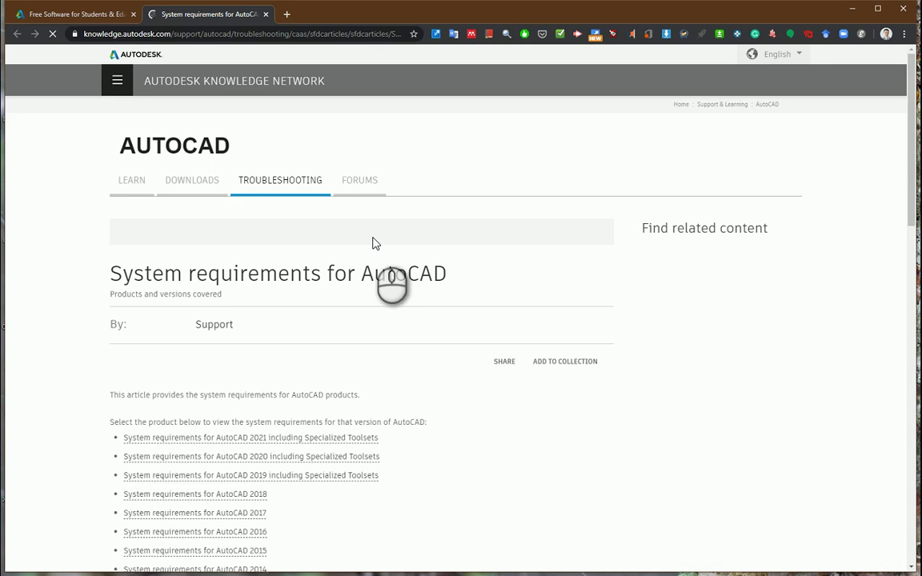
scroll(368, 278, "down", 9)
scroll(370, 279, "up", 5)
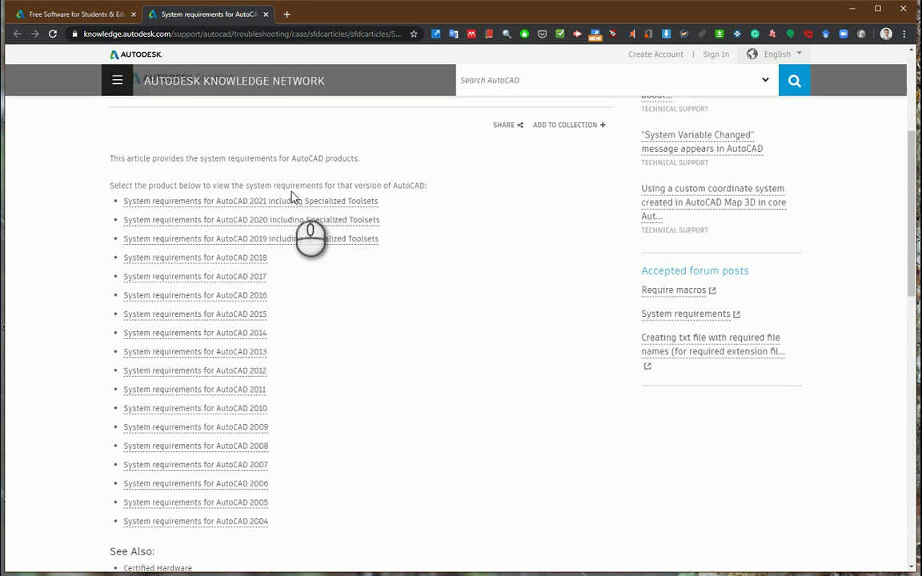
left_click(265, 14)
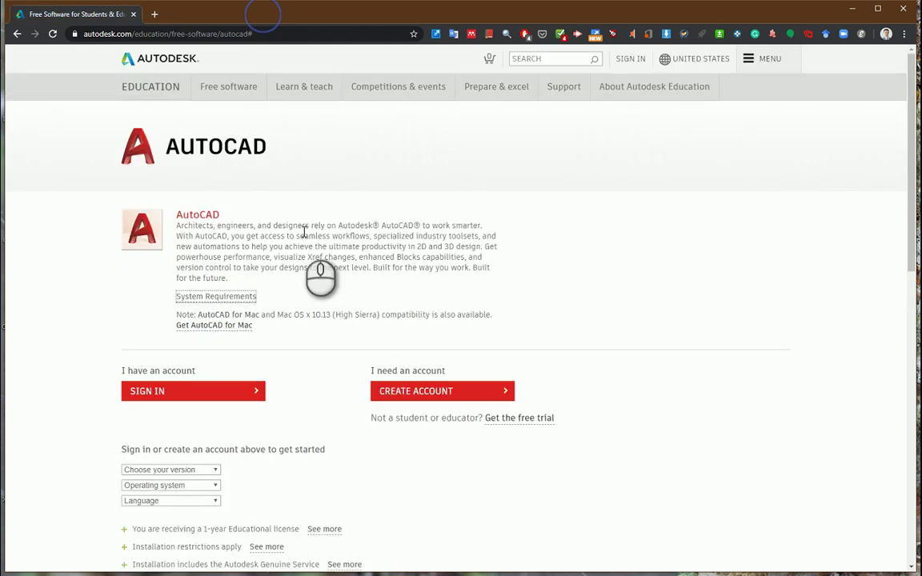
scroll(332, 272, "down", 3)
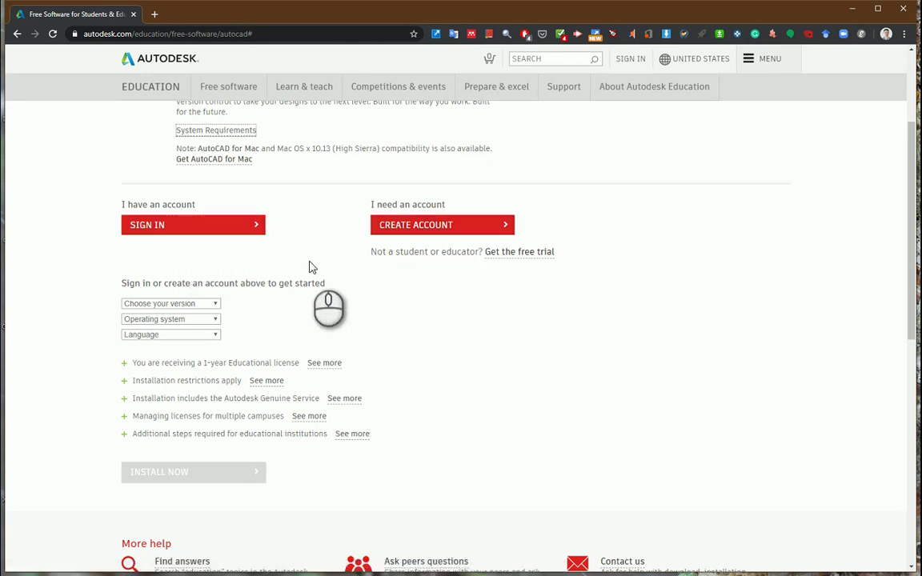
scroll(200, 260, "down", 1)
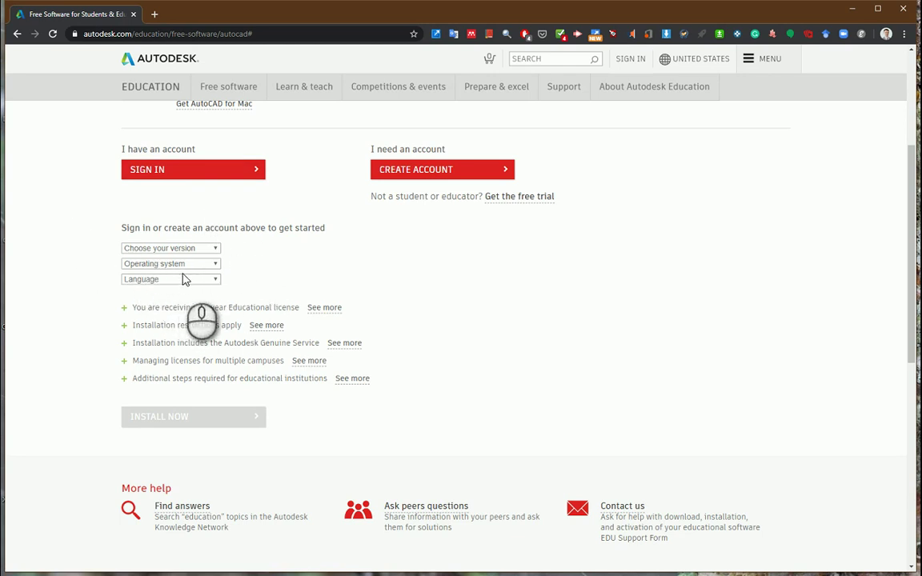
scroll(206, 312, "down", 3)
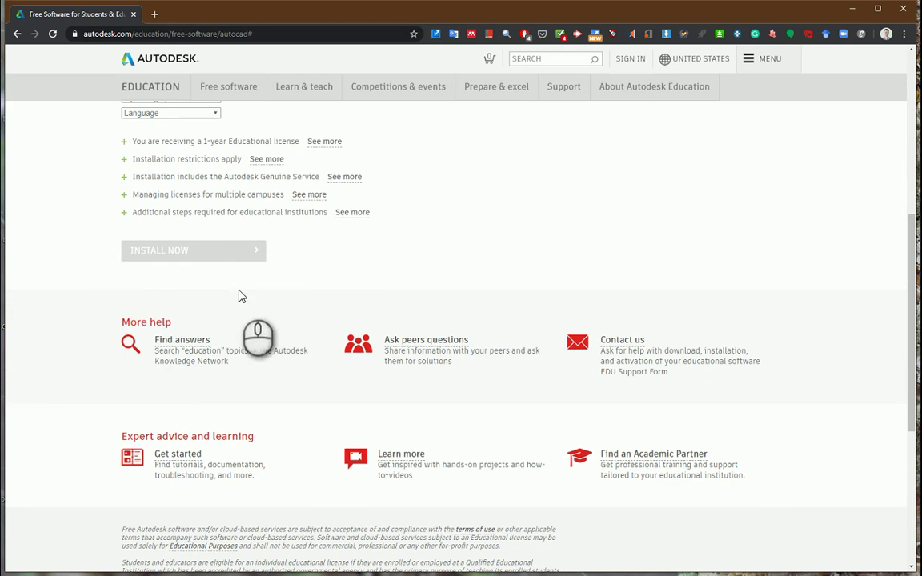
scroll(256, 292, "down", 2)
scroll(264, 293, "down", 1)
scroll(276, 297, "up", 2)
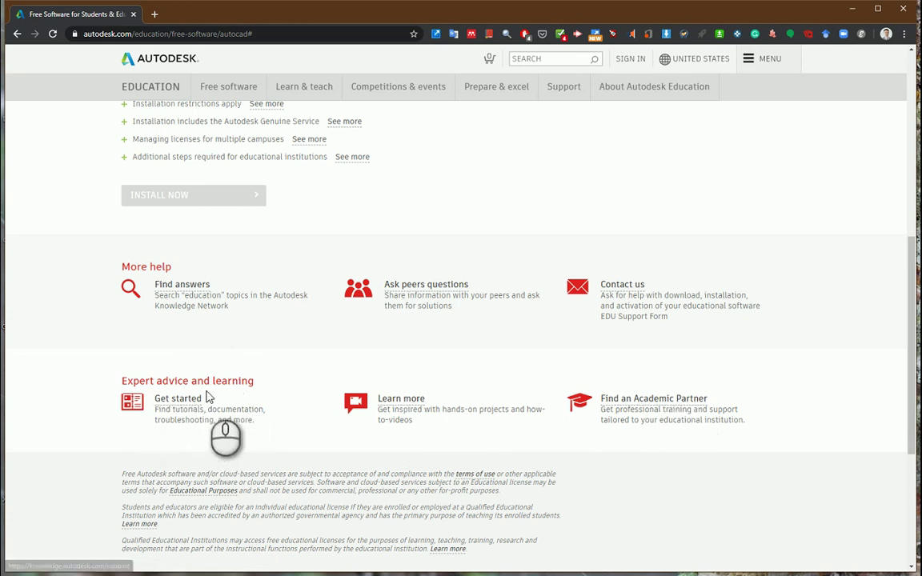
scroll(261, 353, "up", 1)
scroll(261, 352, "down", 3)
scroll(261, 352, "up", 8)
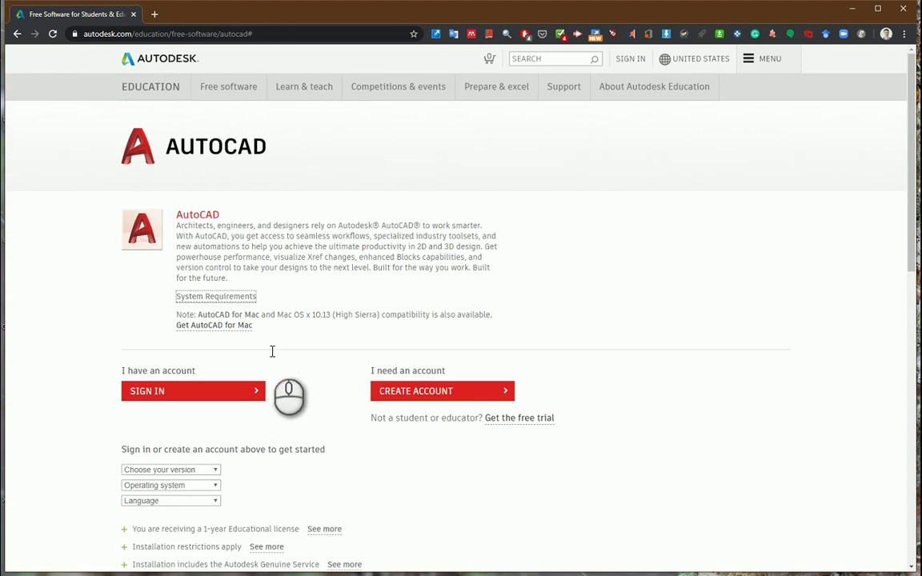
Begin Autodesk Account sign-in and get ready to enter the account e-mail
left_click(240, 390)
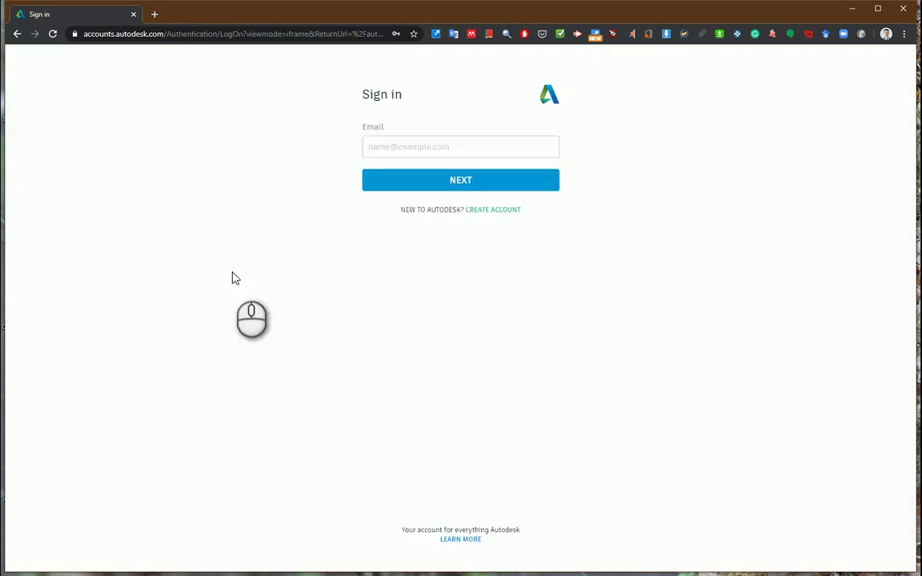
left_click(385, 146)
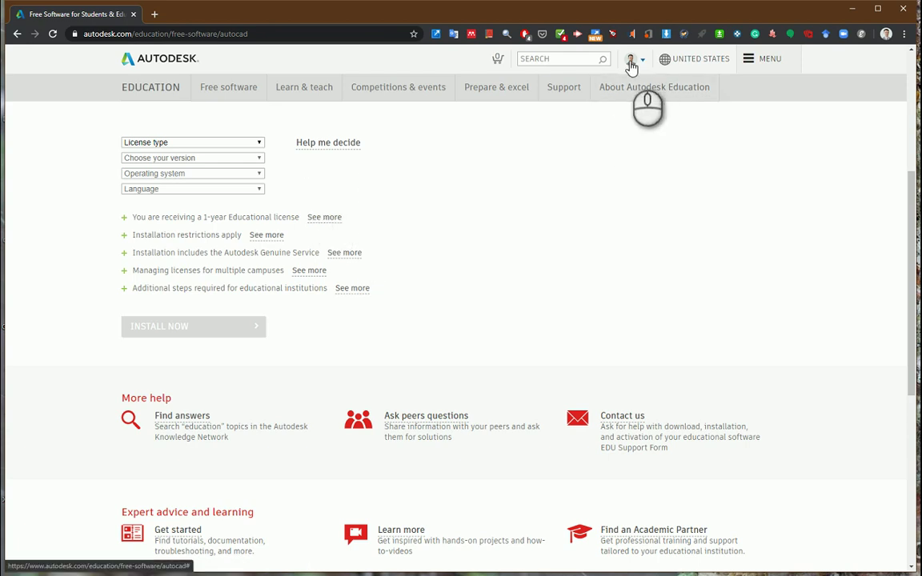
Choose Personal use, AutoCAD 2021, Windows 64-bit and English for the download
left_click(210, 142)
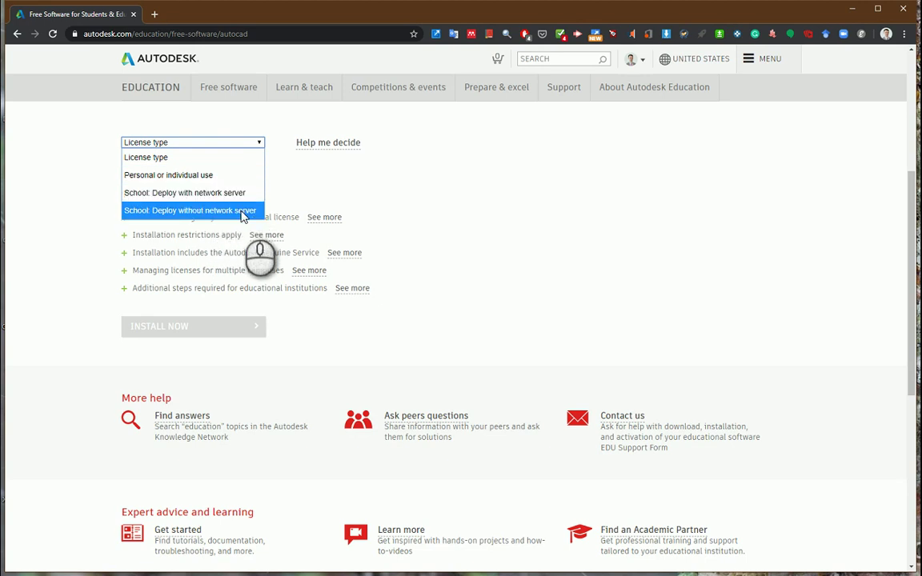
left_click(169, 175)
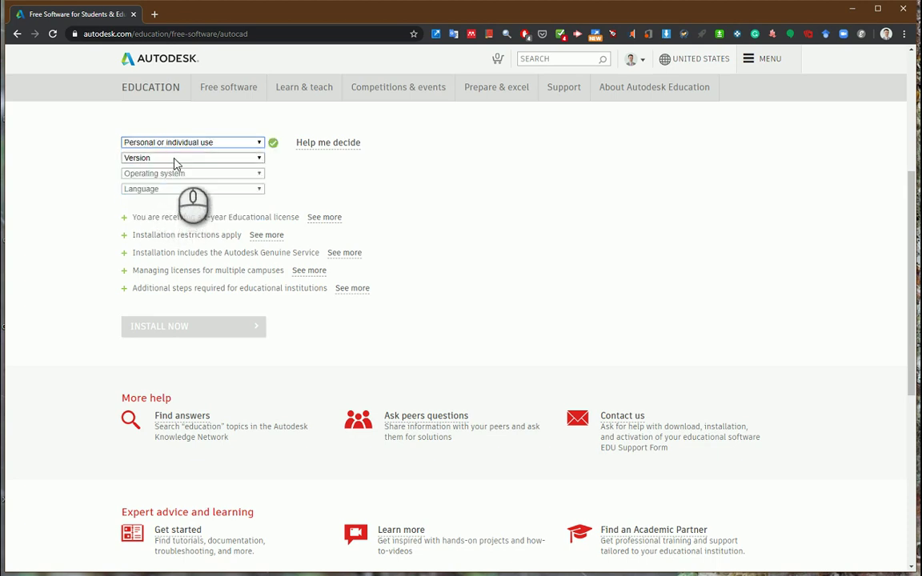
left_click(174, 159)
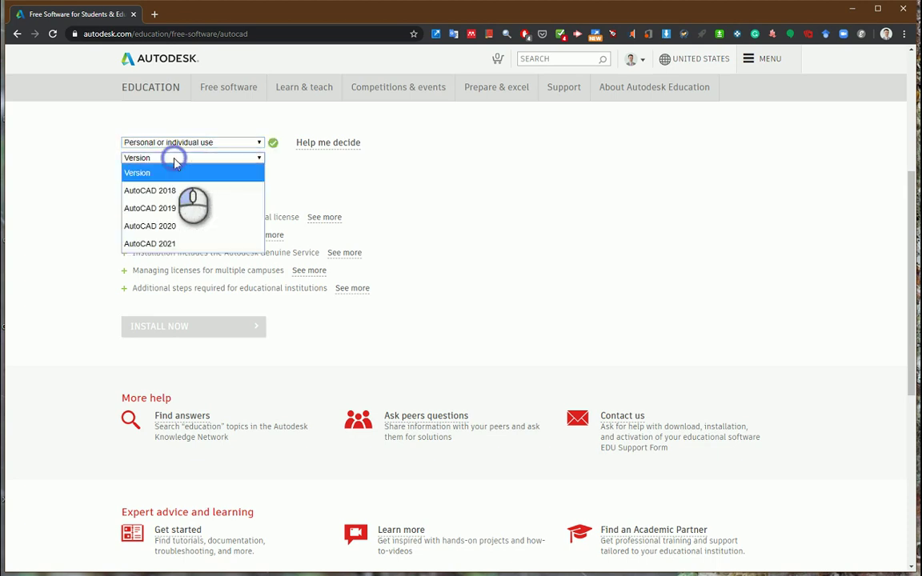
left_click(179, 247)
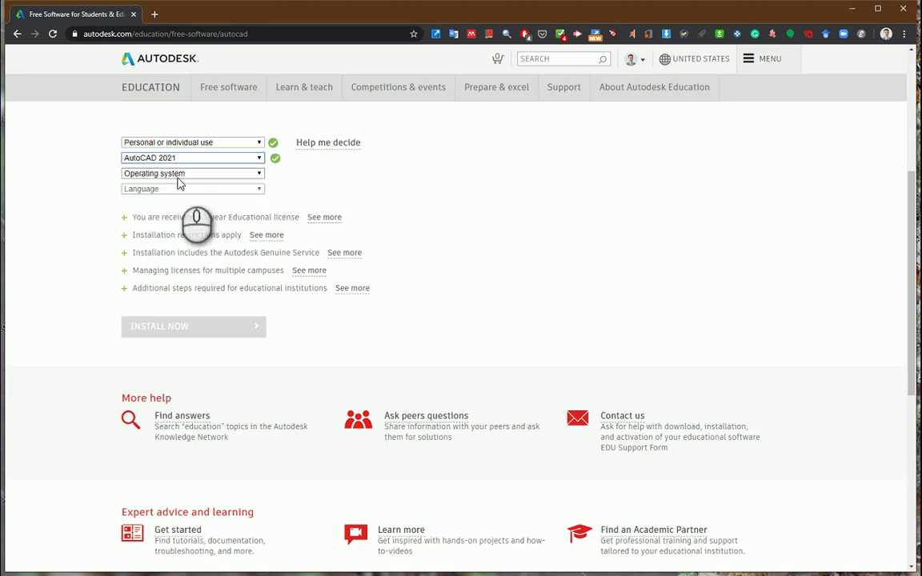
left_click(178, 175)
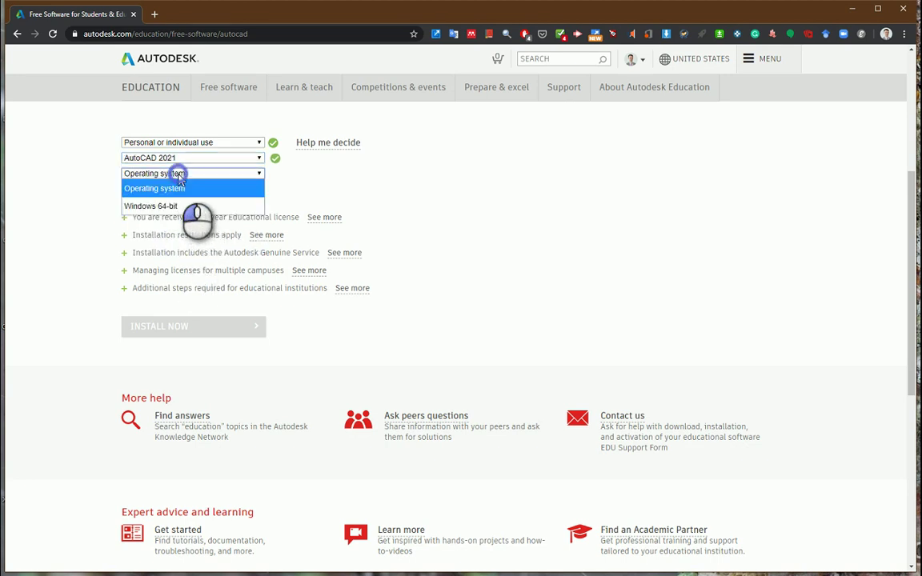
left_click(179, 208)
left_click(196, 189)
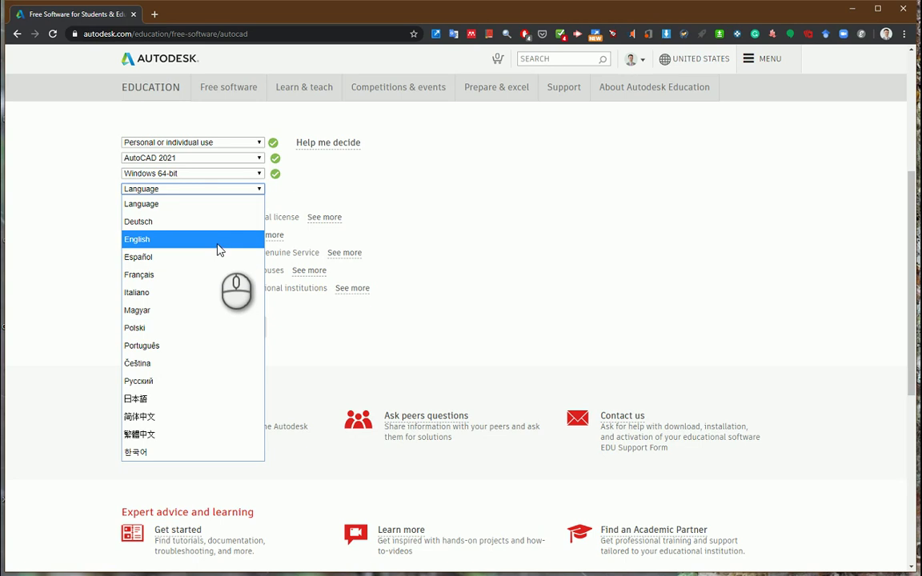
left_click(222, 243)
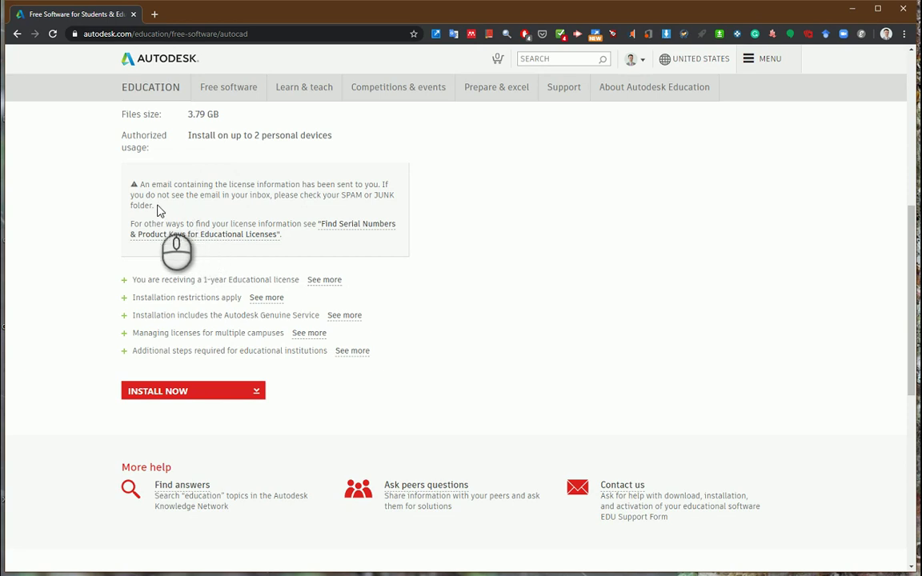
left_click_drag(145, 184, 203, 212)
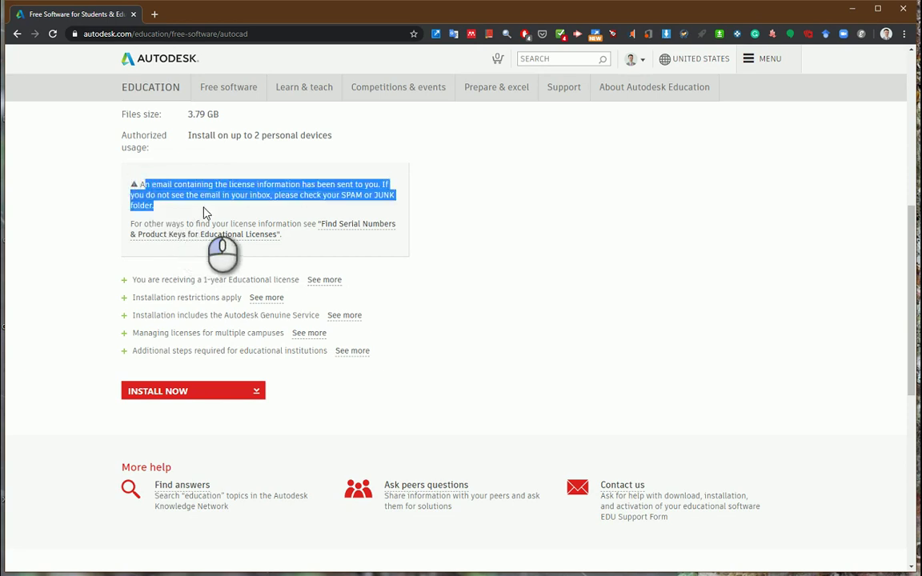
left_click(256, 201)
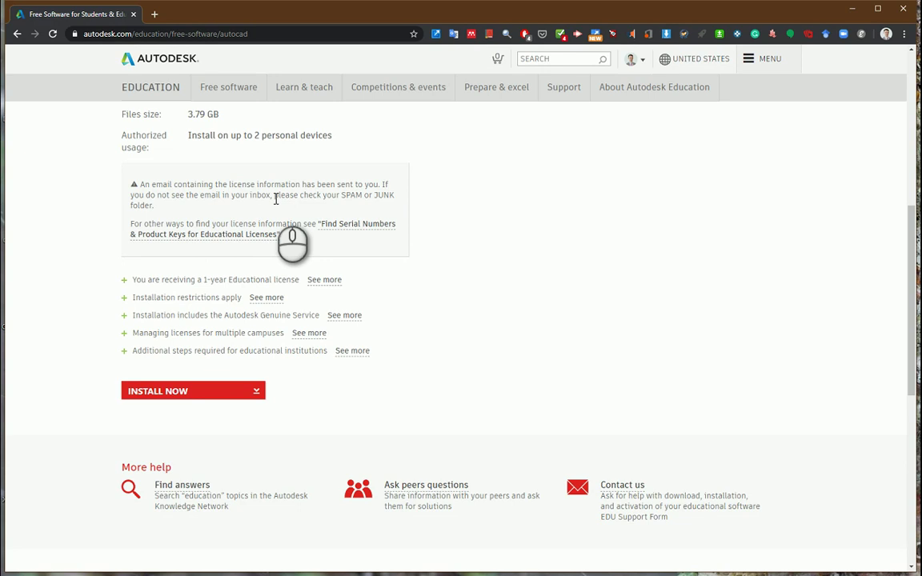
scroll(249, 212, "down", 2)
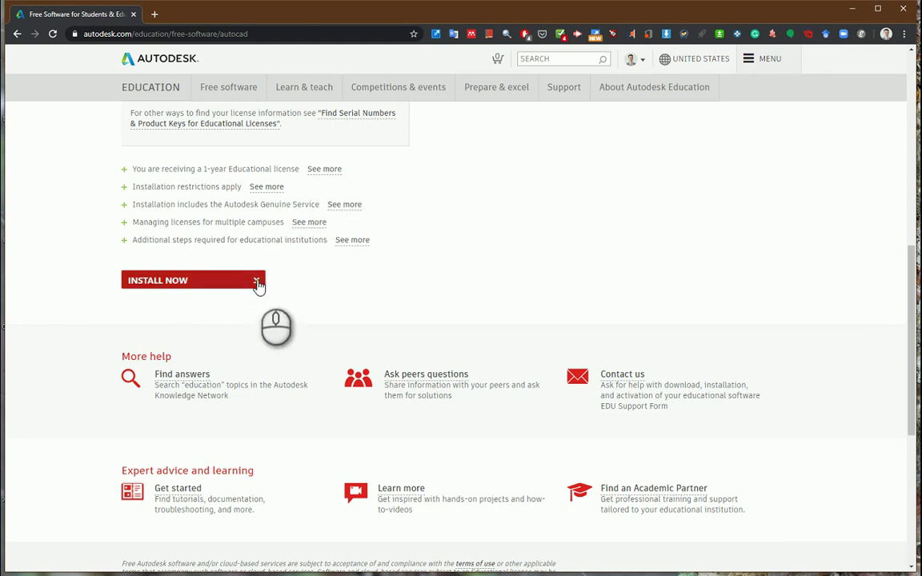
Switch to Download Now and let the browser launch the Autodesk Download Manager
left_click(257, 282)
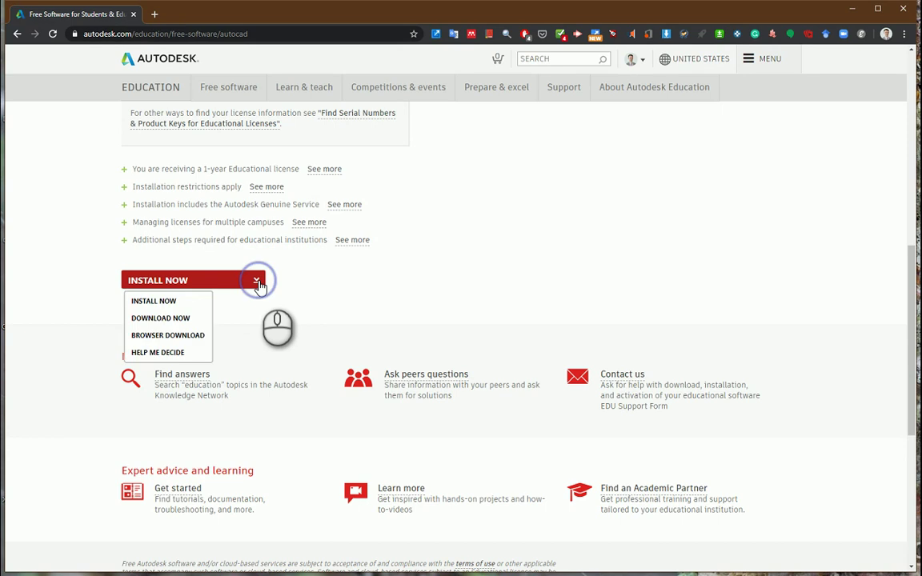
left_click(177, 319)
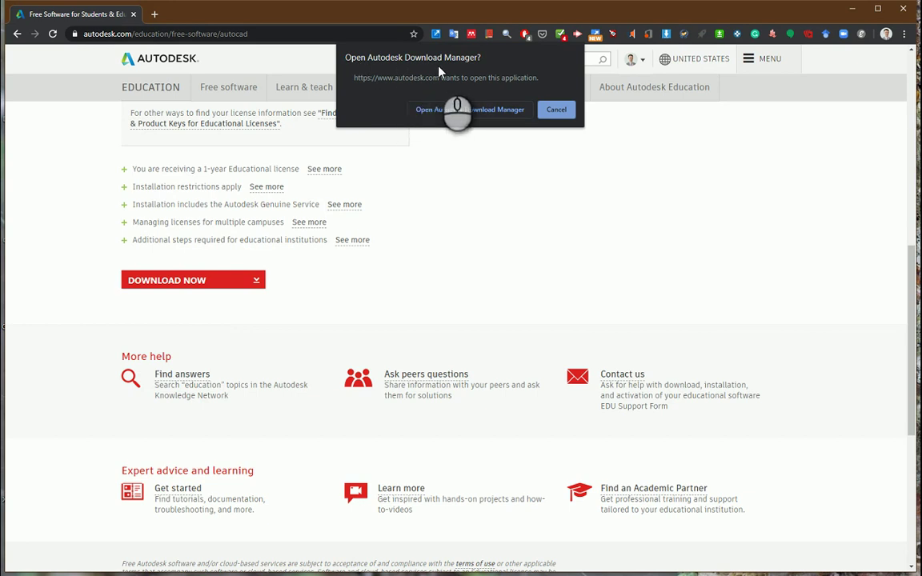
left_click(472, 110)
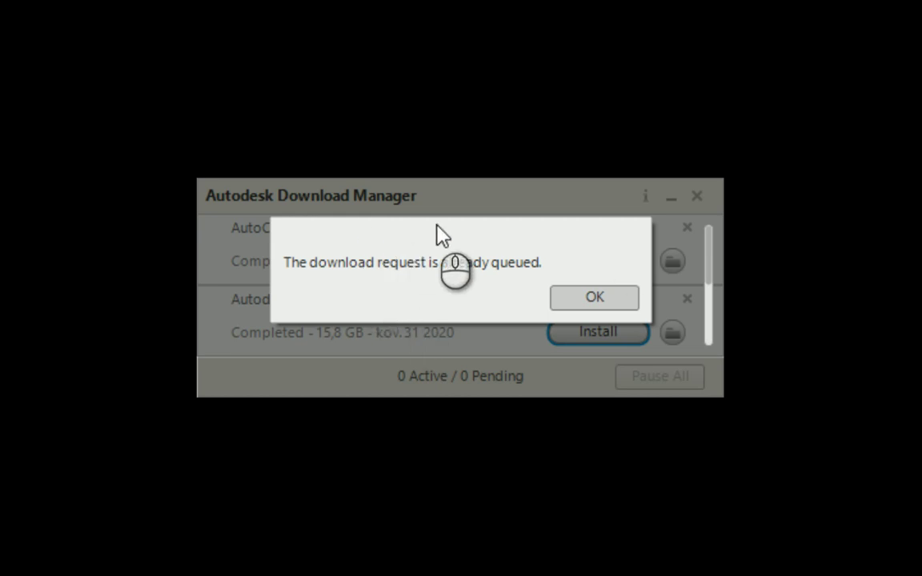
Dismiss the 'download request is already queued' notice
left_click(584, 301)
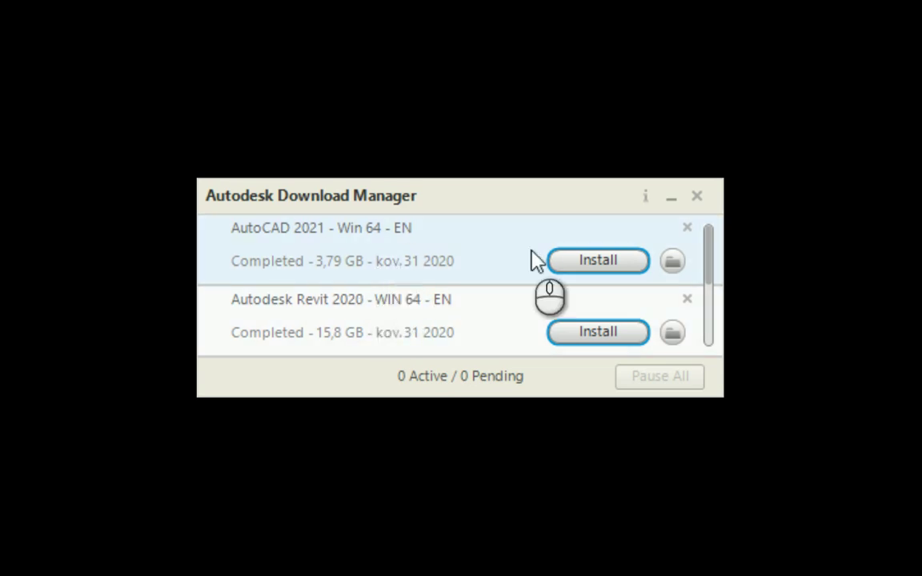
Launch the AutoCAD 2021 installer from the Download Manager and install on this computer
left_click(594, 262)
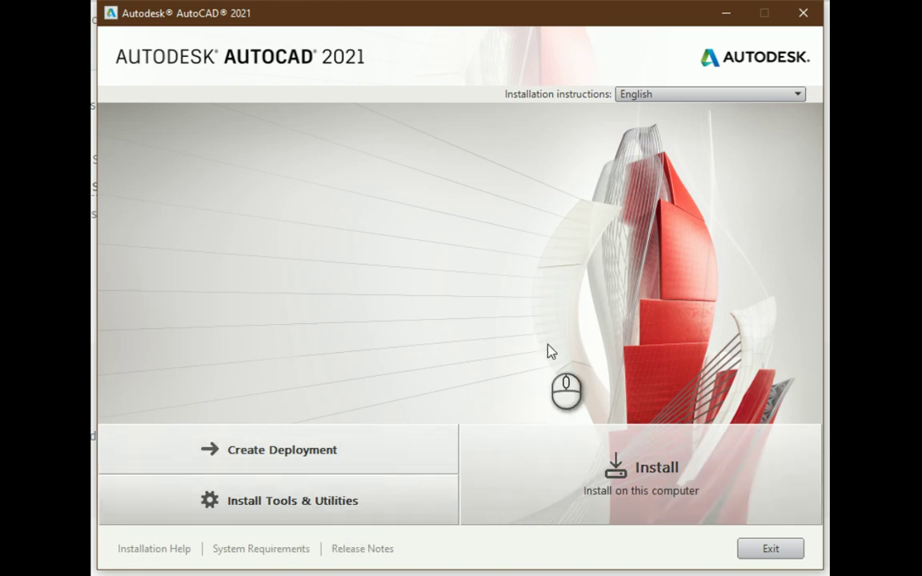
left_click(615, 479)
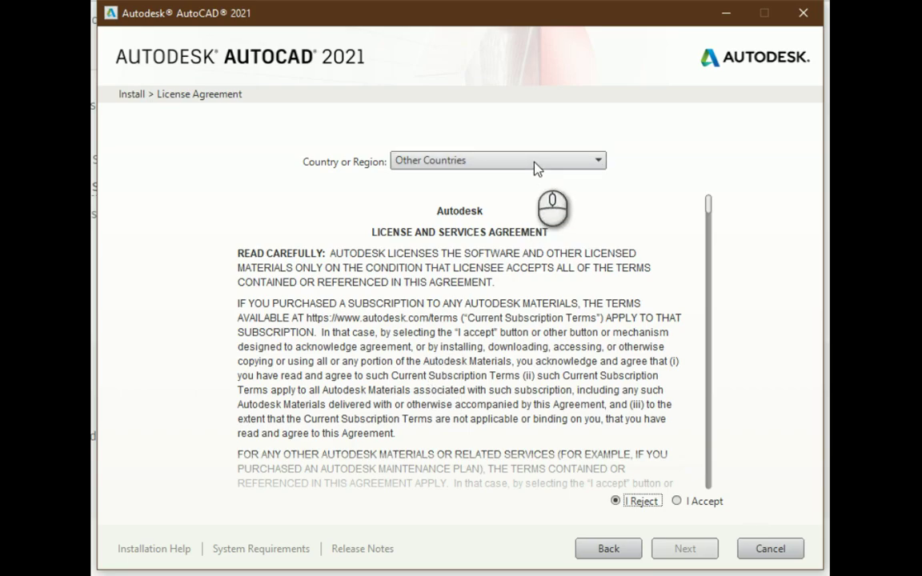
Keep Other Countries as the region, scroll through the license agreement and accept it
left_click(536, 168)
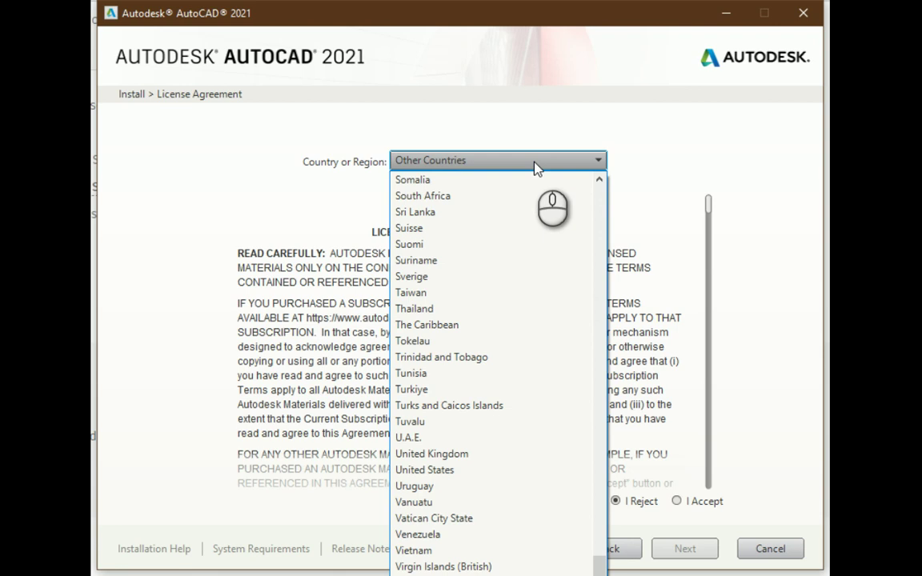
left_click(535, 168)
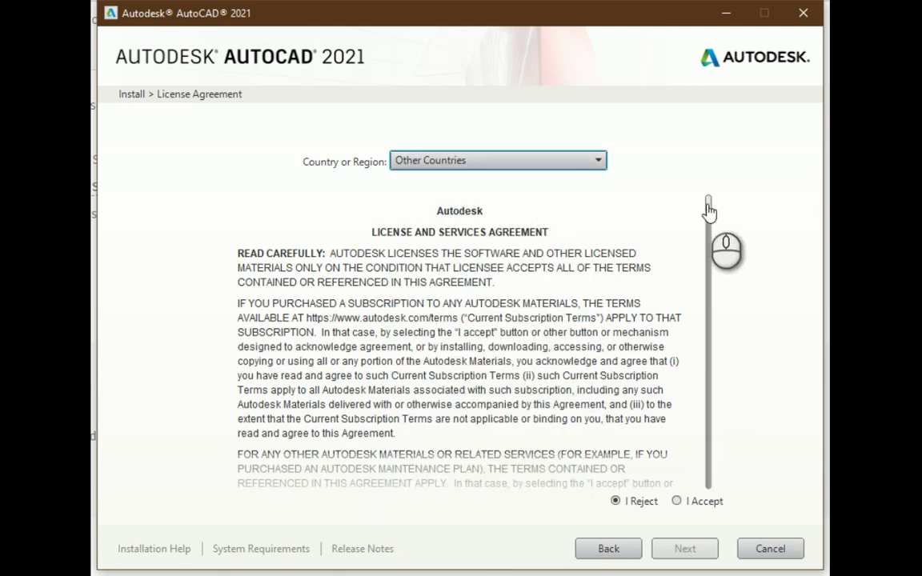
left_click_drag(708, 210, 709, 444)
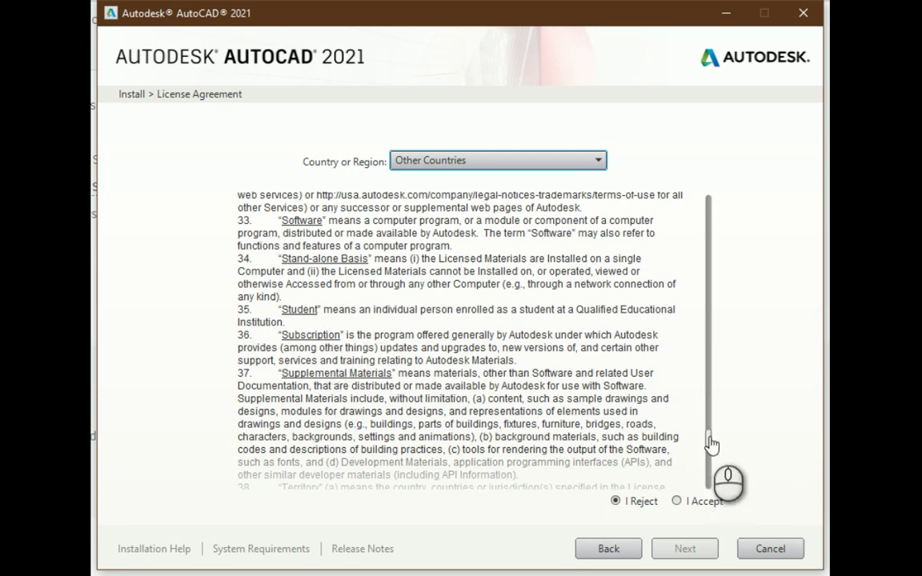
left_click_drag(710, 443, 714, 486)
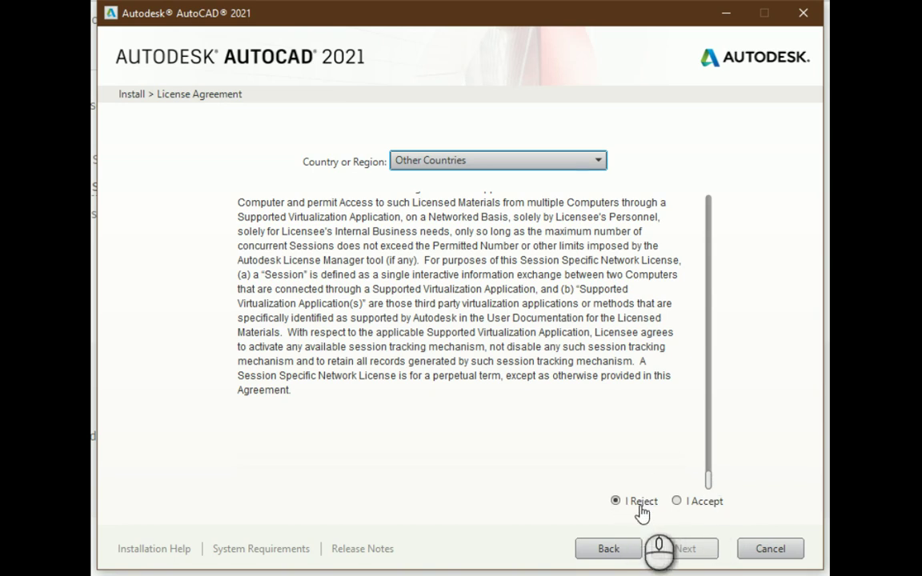
left_click(690, 501)
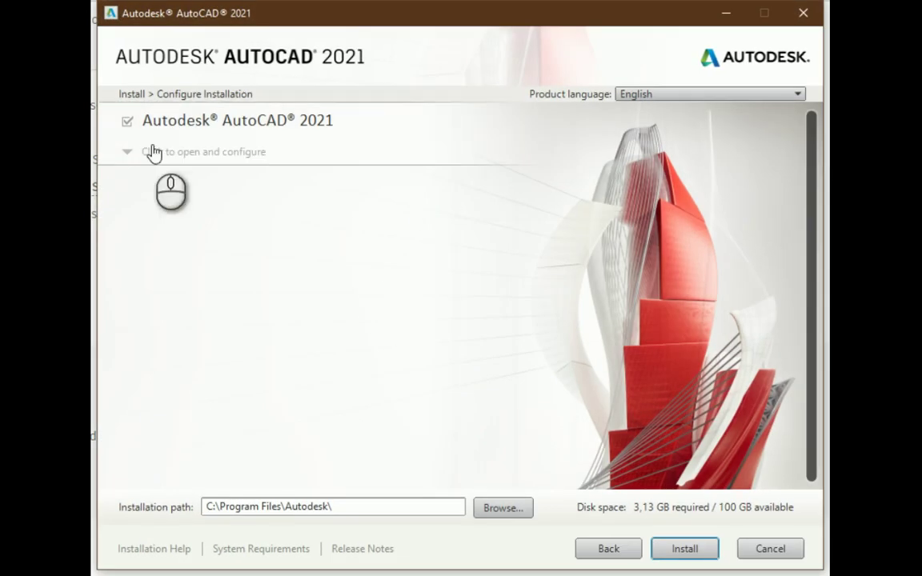
In AutoCAD 2021's options, tick the Performance Reporting Tool plug-in and review the remaining settings
left_click(126, 152)
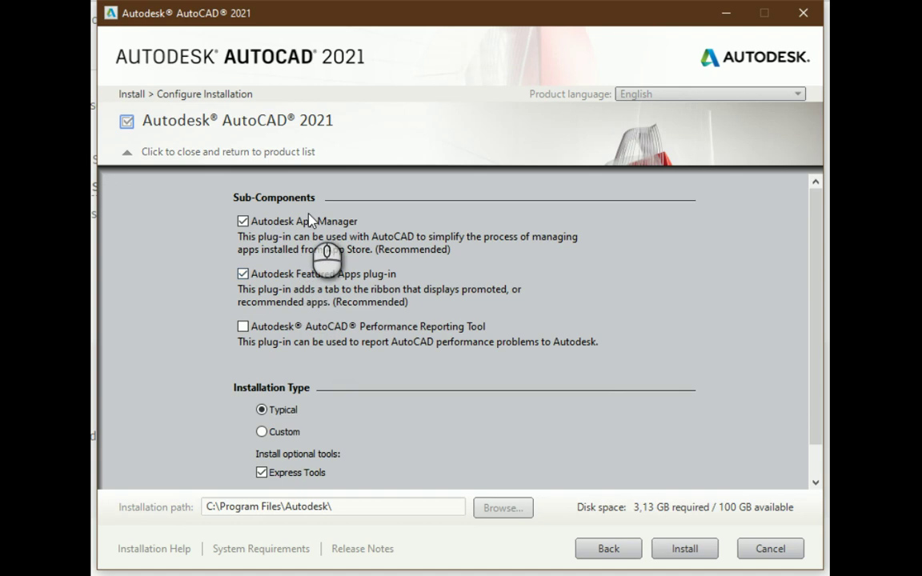
left_click(243, 327)
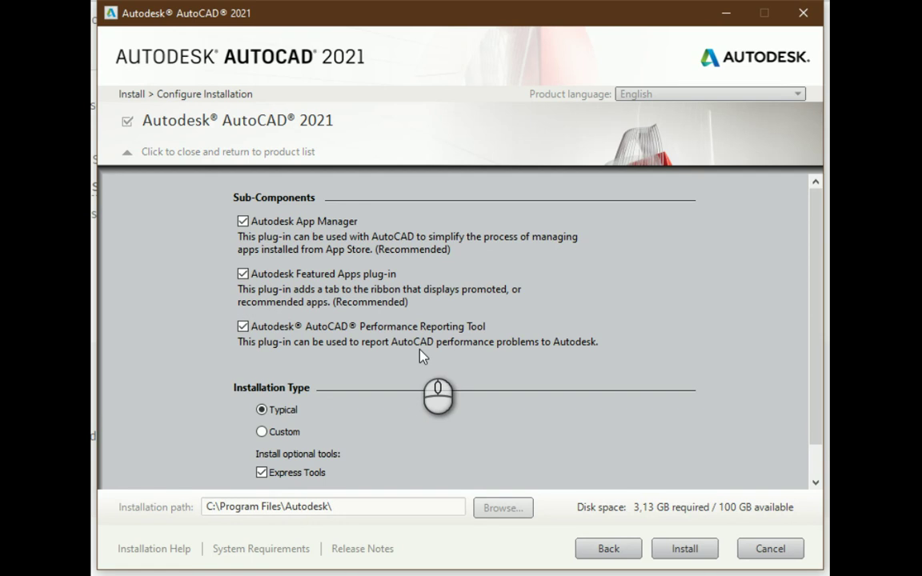
scroll(419, 352, "down", 2)
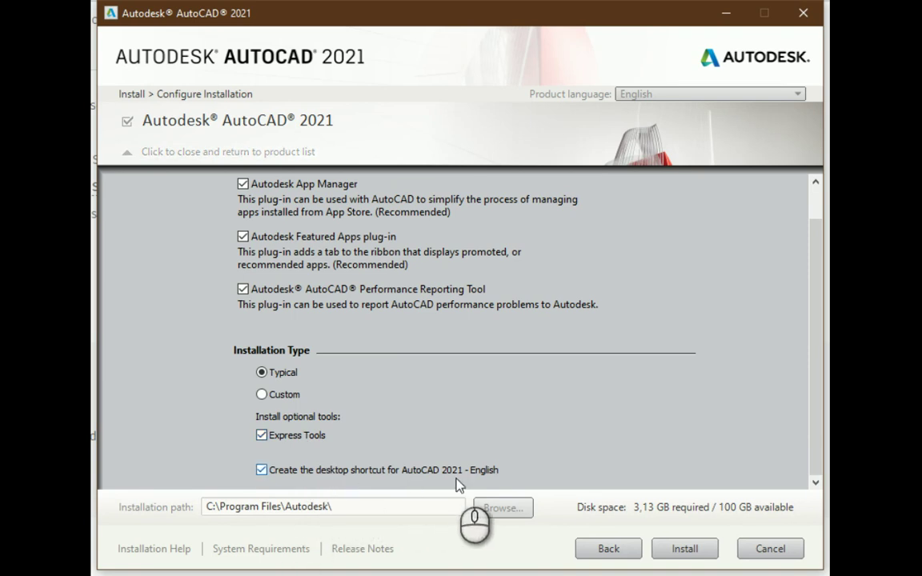
Pick the Custom install type, leave every AutoCAD 2021 feature checked, and return to the summary
left_click(272, 394)
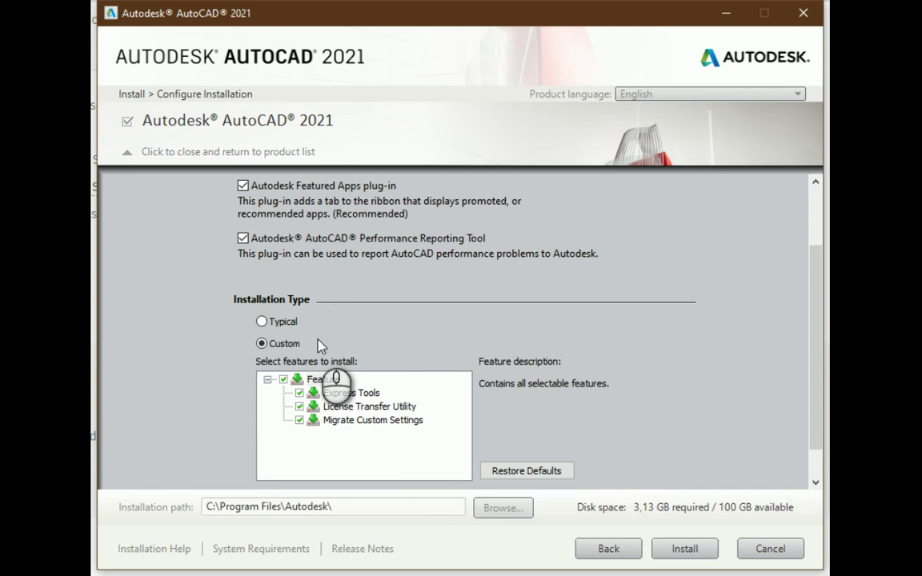
scroll(462, 320, "down", 1)
scroll(462, 320, "up", 3)
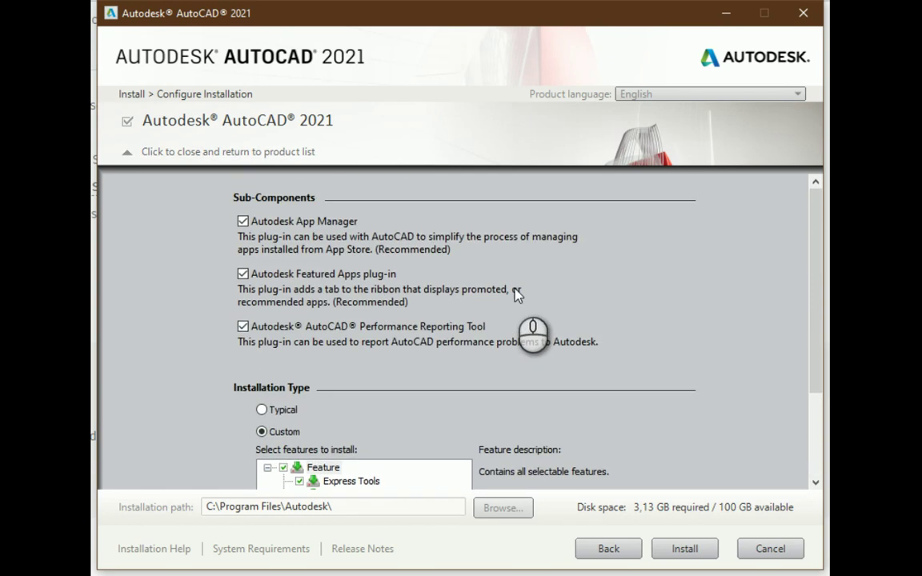
left_click(192, 156)
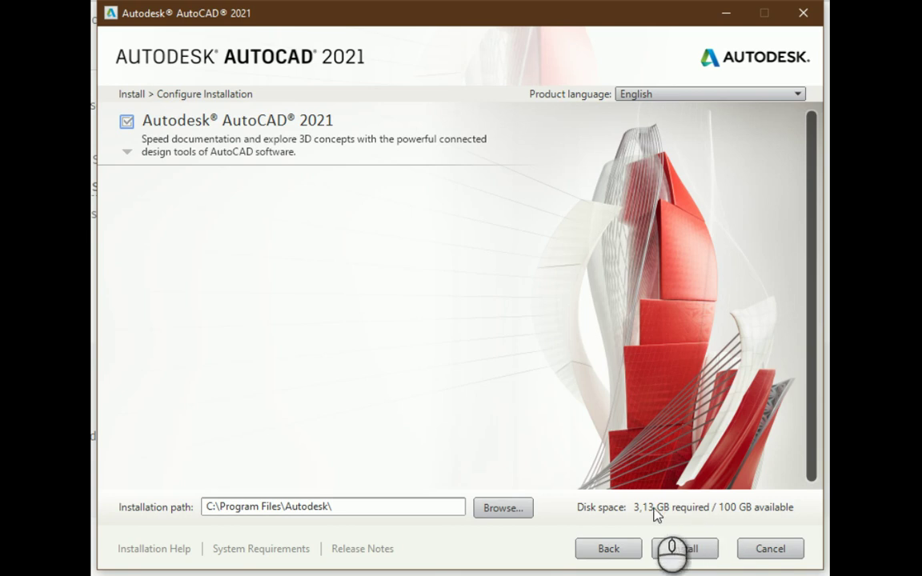
Install AutoCAD 2021 with App Manager, Featured Apps, Performance Reporting Tool and Desktop App
left_click(693, 549)
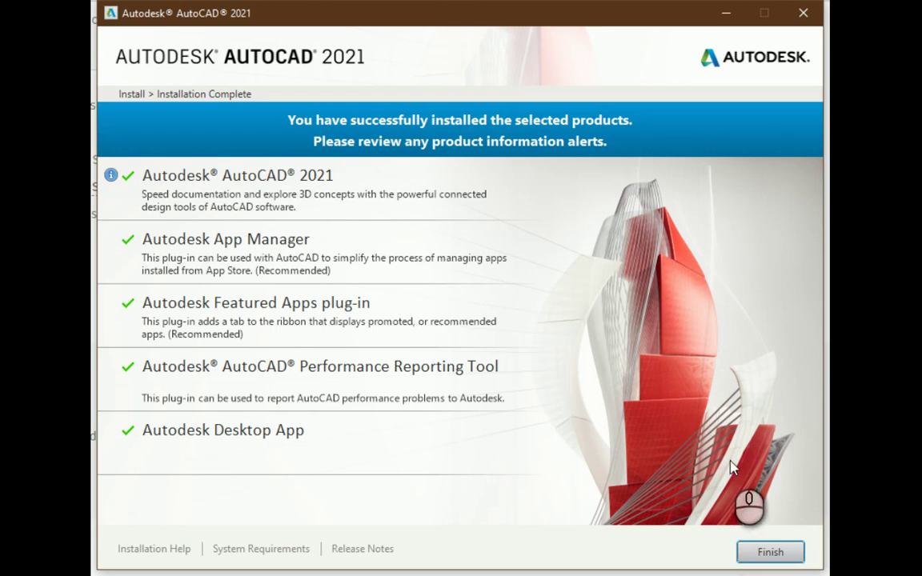
Finish the installer and answer No to the restart prompt to reboot later
left_click(783, 555)
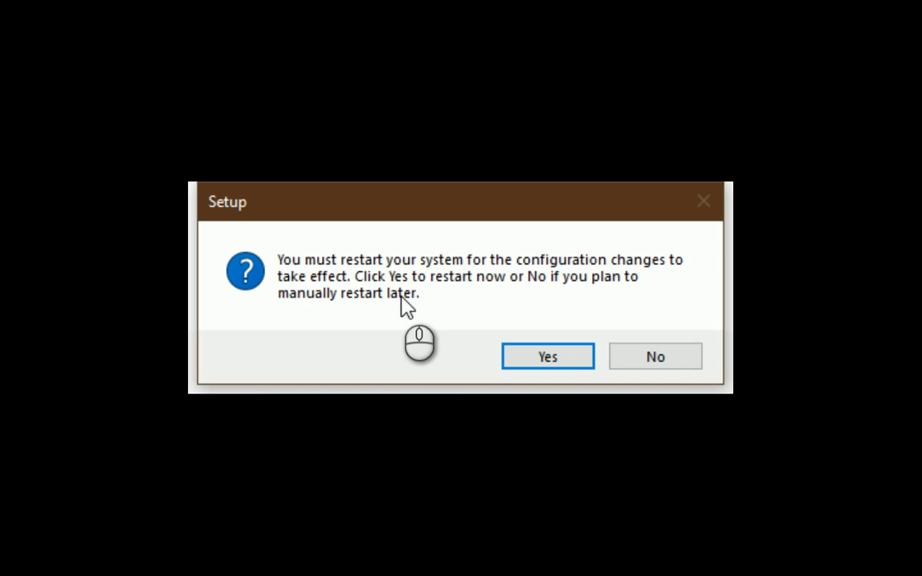
left_click(652, 358)
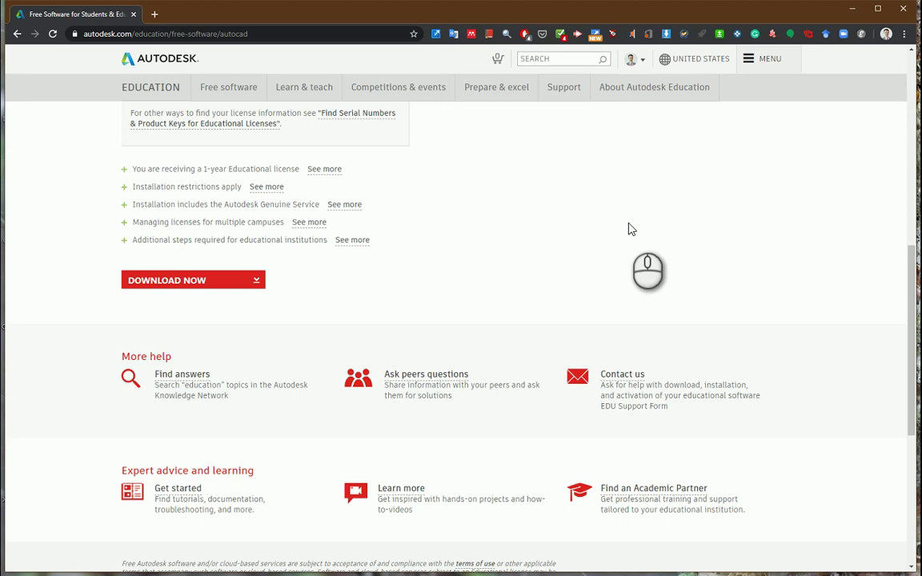